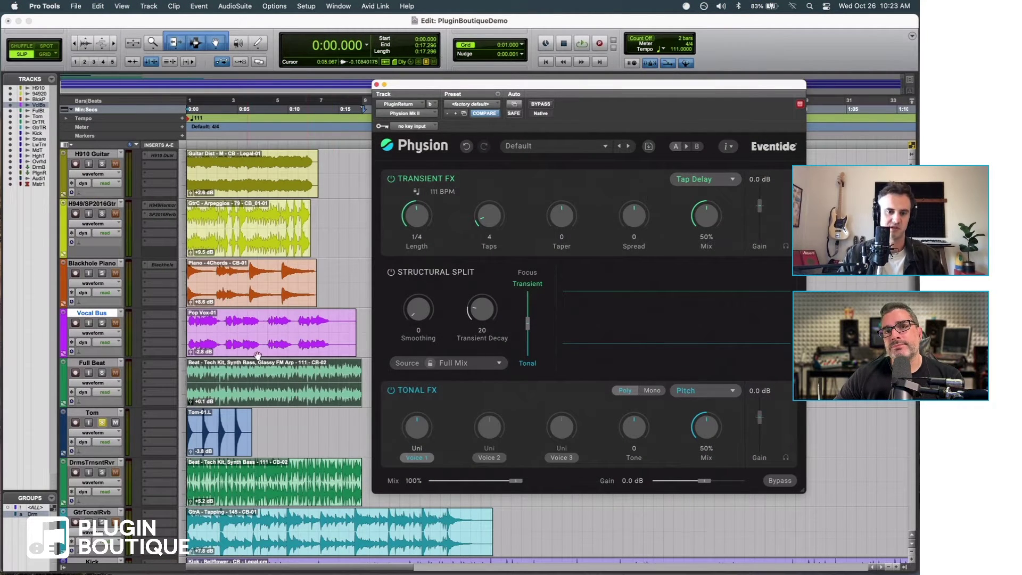
Step: Turn off Tonal FX and Transient FX and set the Structural Split source to Tom
click(410, 393)
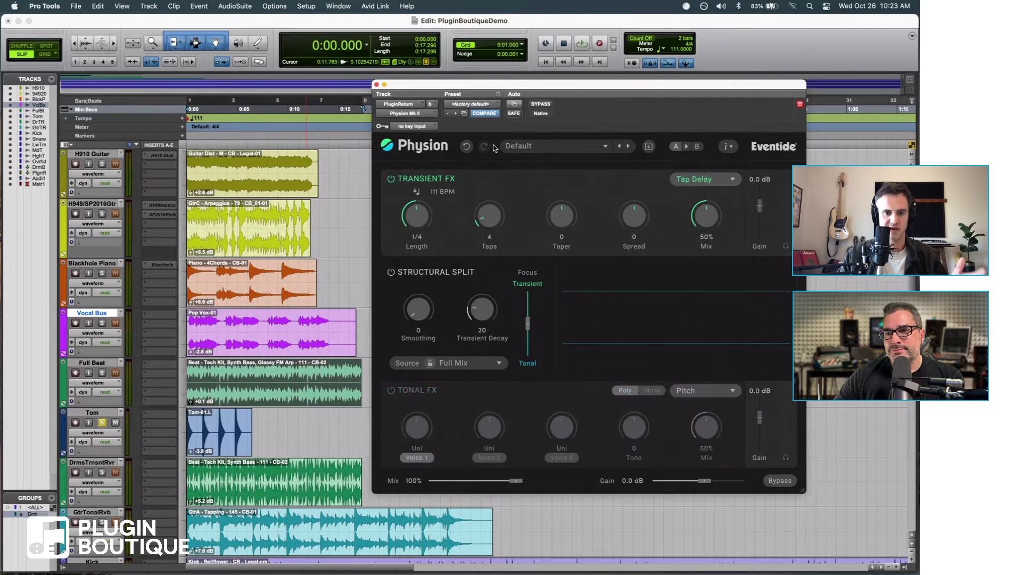
click(452, 179)
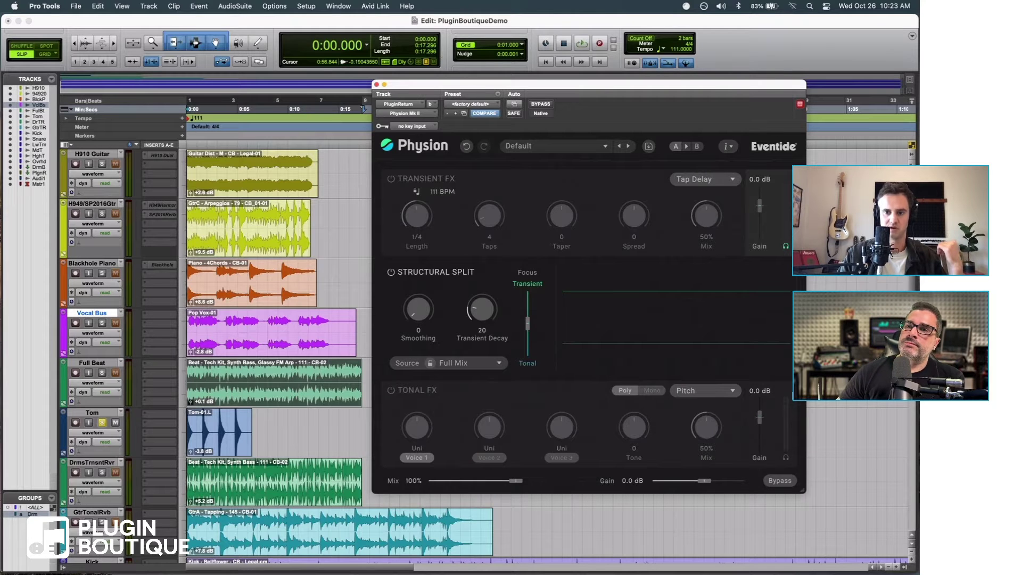
click(457, 363)
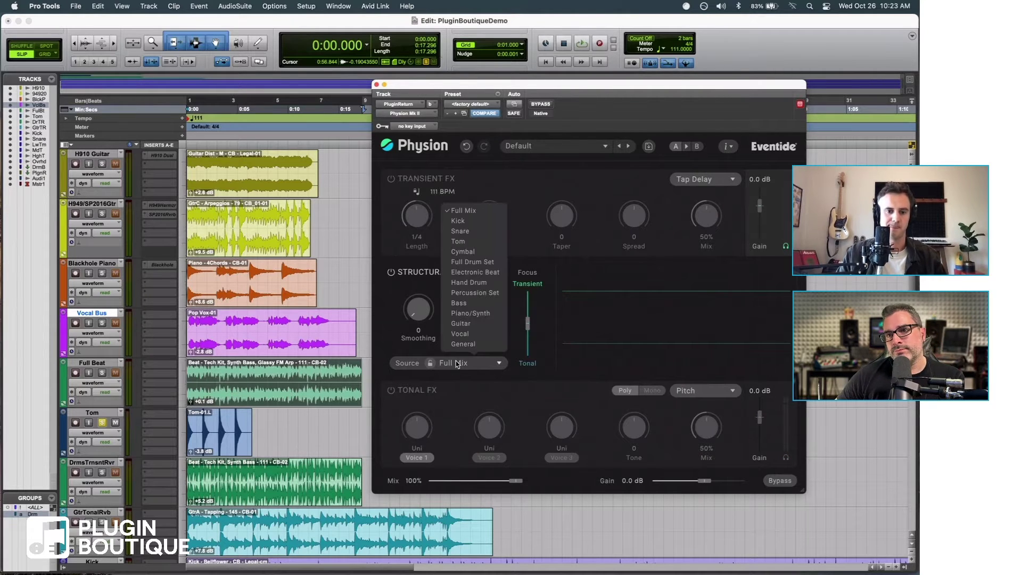
key(Escape)
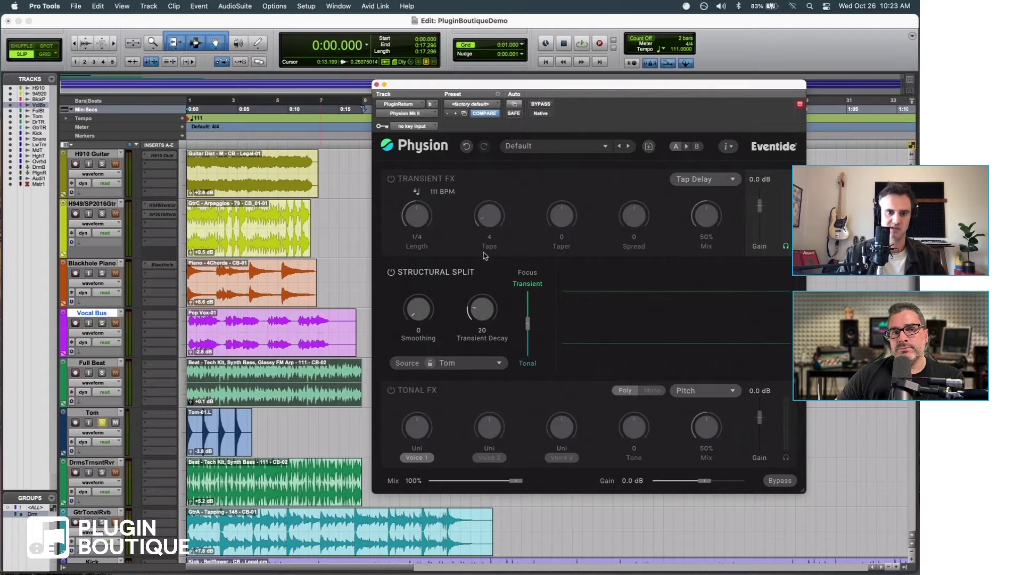
Step: Select the Tom track's clip as the playback range and audition it with the transient channel soloed
scroll(258, 329, down, 4)
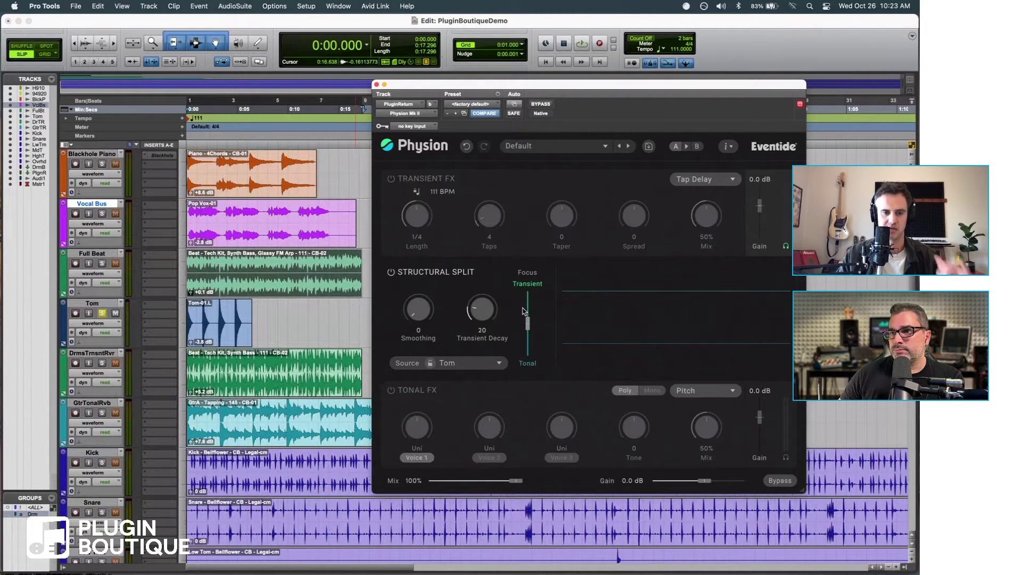
drag(566, 89, 557, 94)
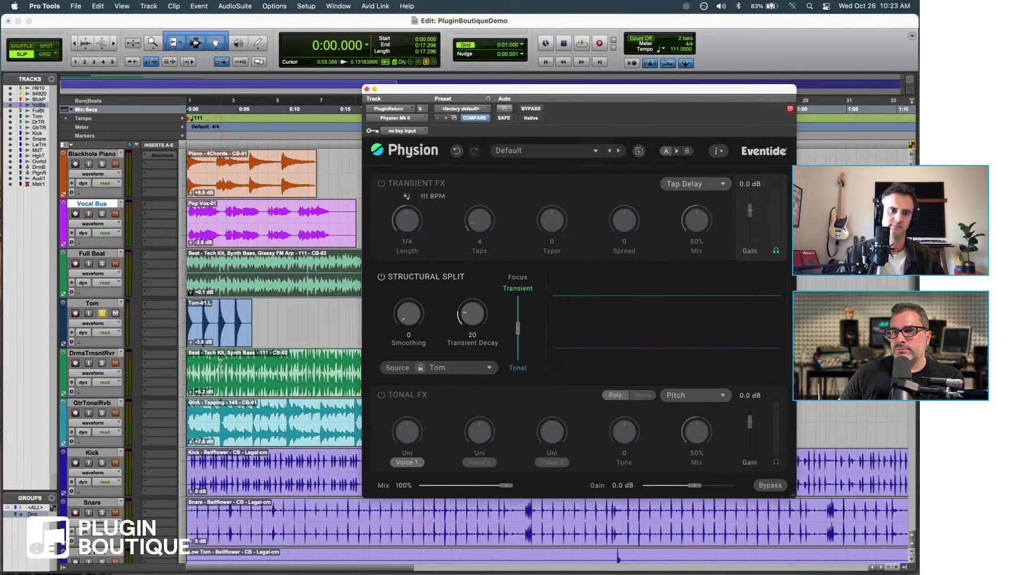
click(320, 250)
key(space)
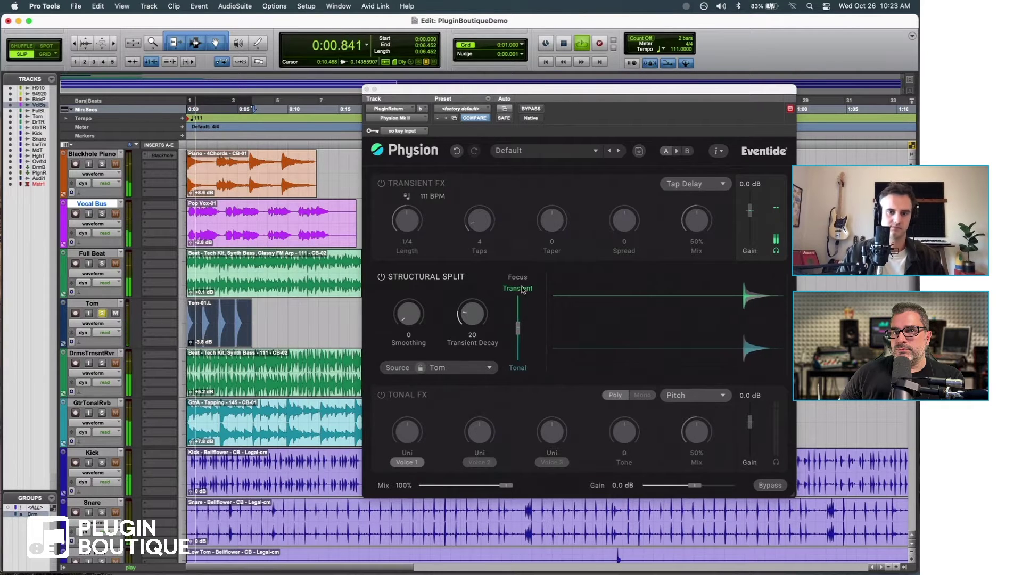
key(space)
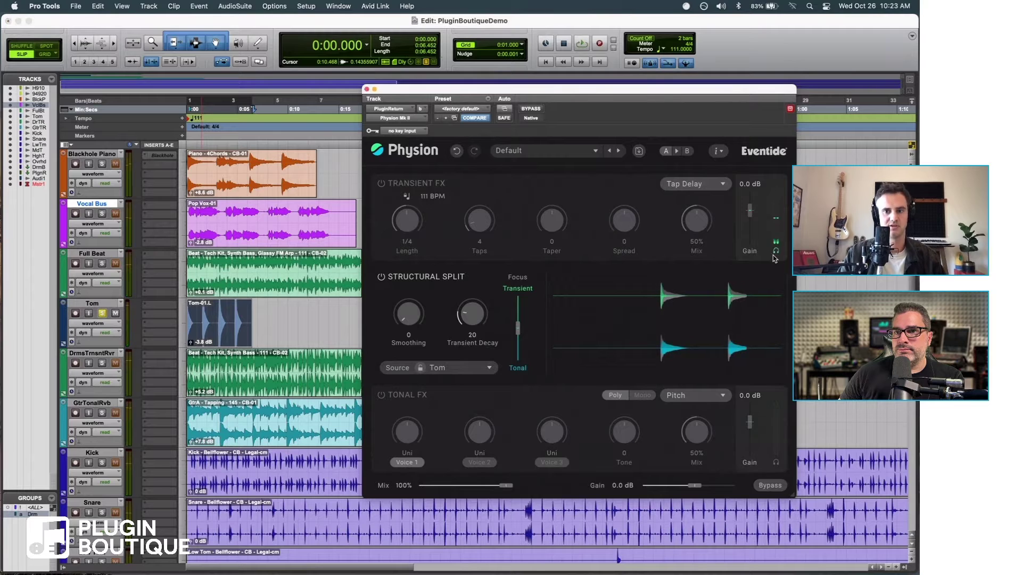
Step: Turn off the transient solo and play the tom clip with both channels audible
click(773, 257)
key(space)
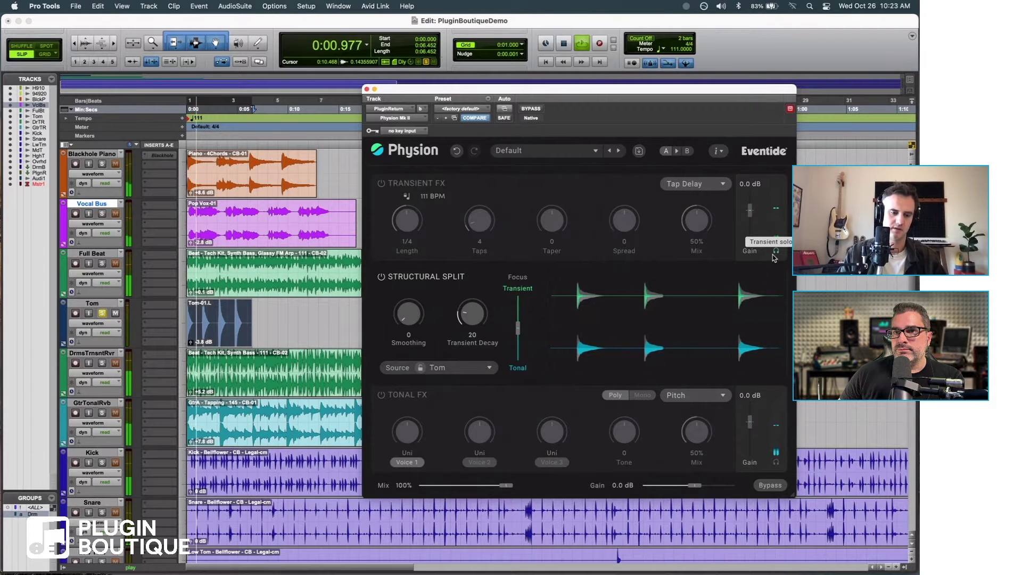
key(space)
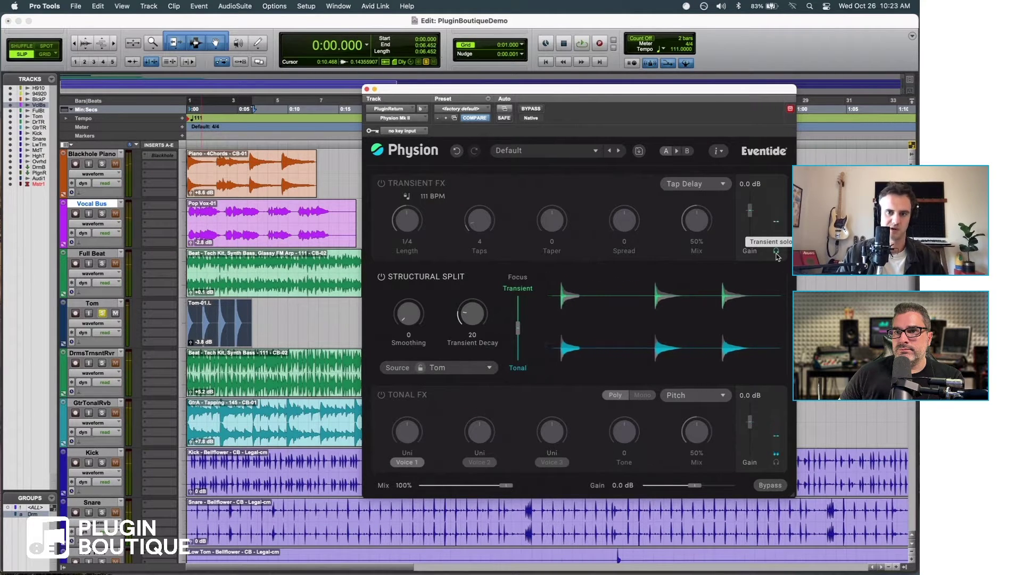
Step: Set Smoothing to 3 and Transient Decay to 26, with Focus slightly toward Transient, while alternately soloing the transient and tonal channels
key(space)
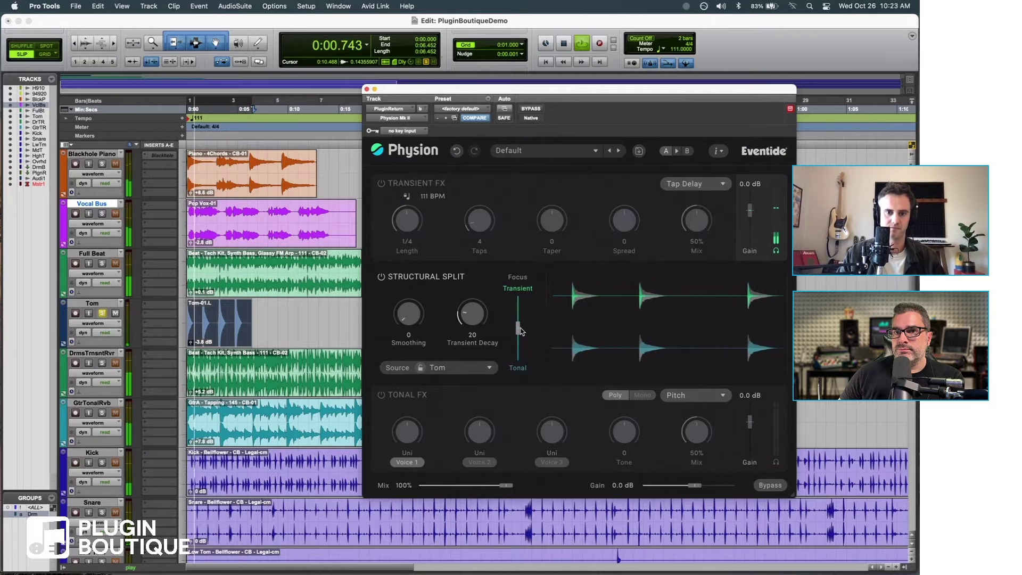
mouse_move(471, 317)
mouse_down()
mouse_move(413, 316)
mouse_move(463, 317)
mouse_up()
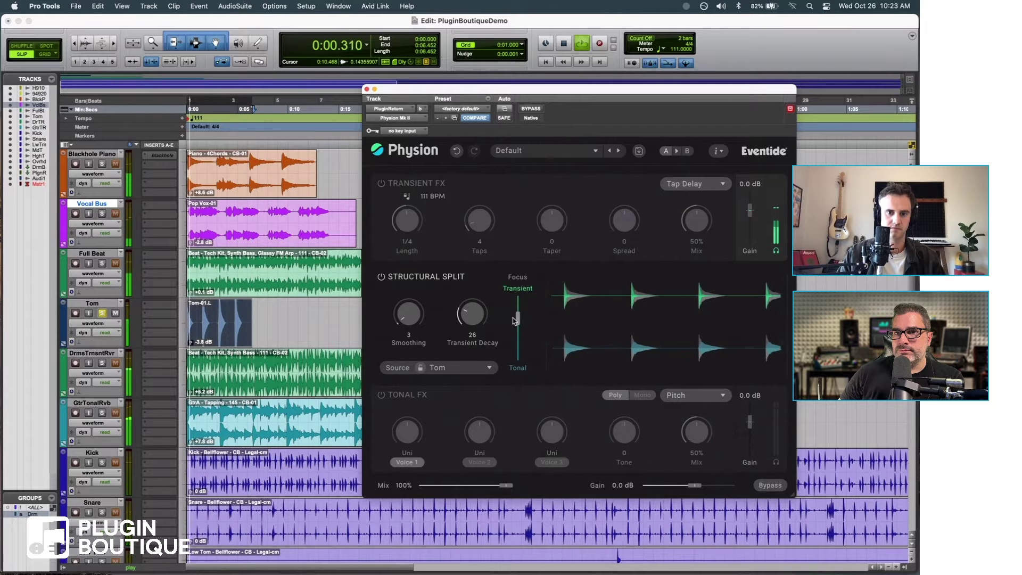
click(776, 462)
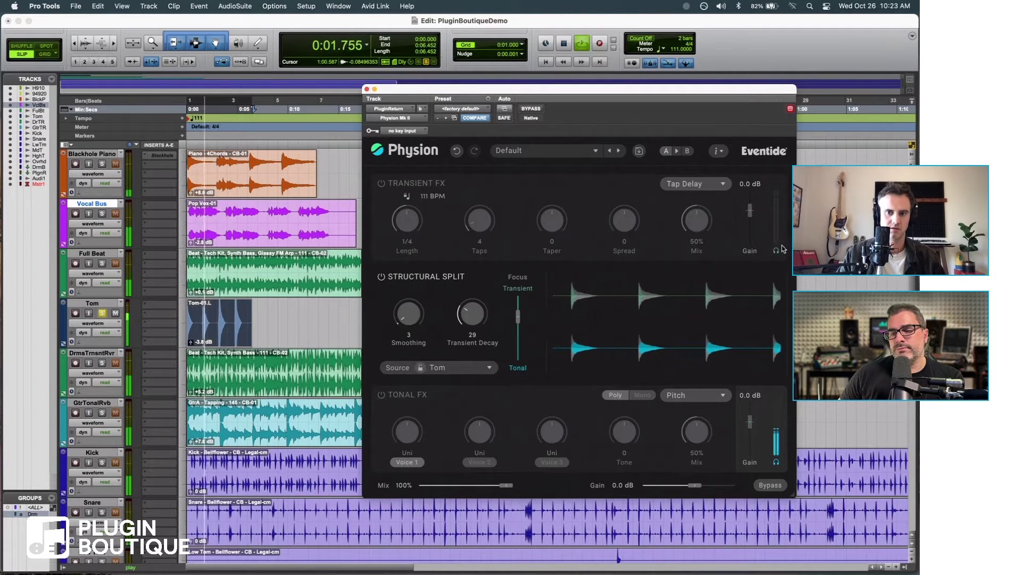
click(775, 250)
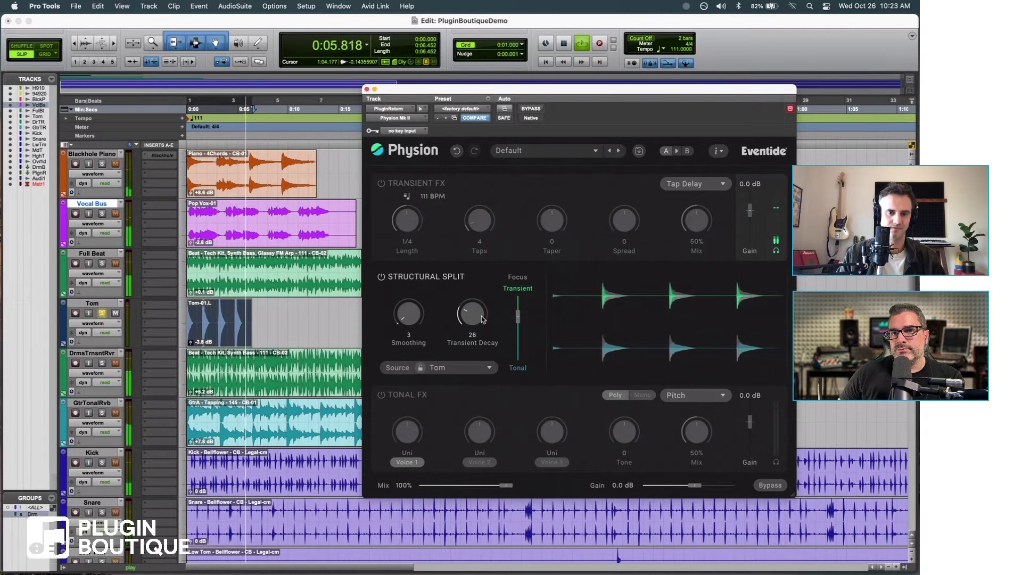
key(space)
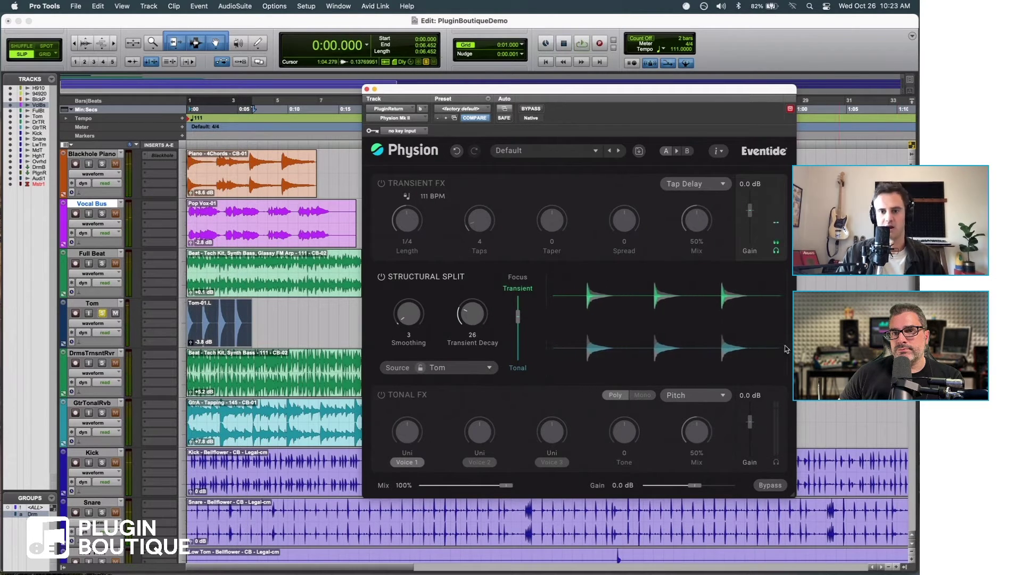
click(776, 250)
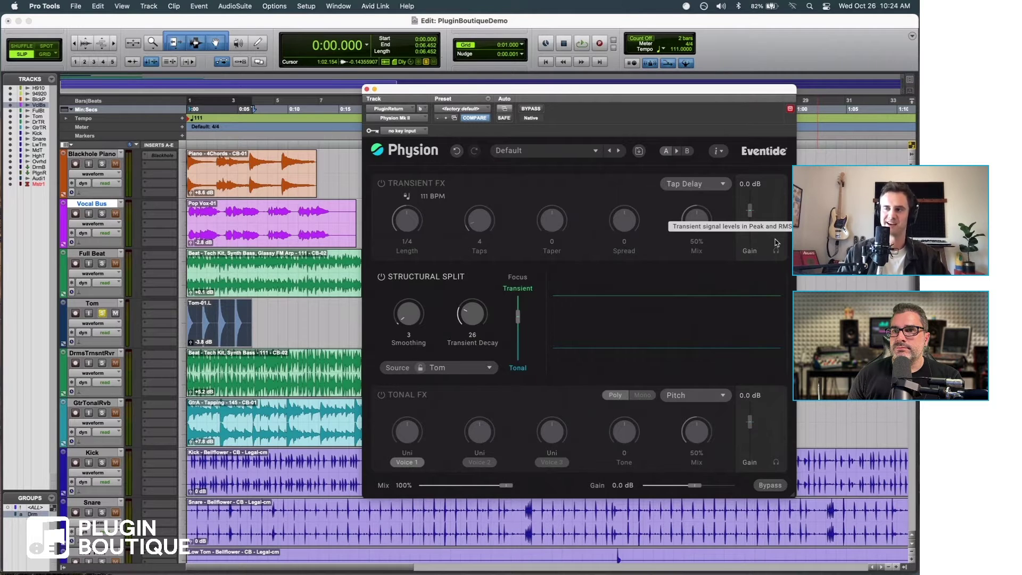
Step: Turn on Tonal FX in Mono mode and set its Mix to 100%
click(382, 395)
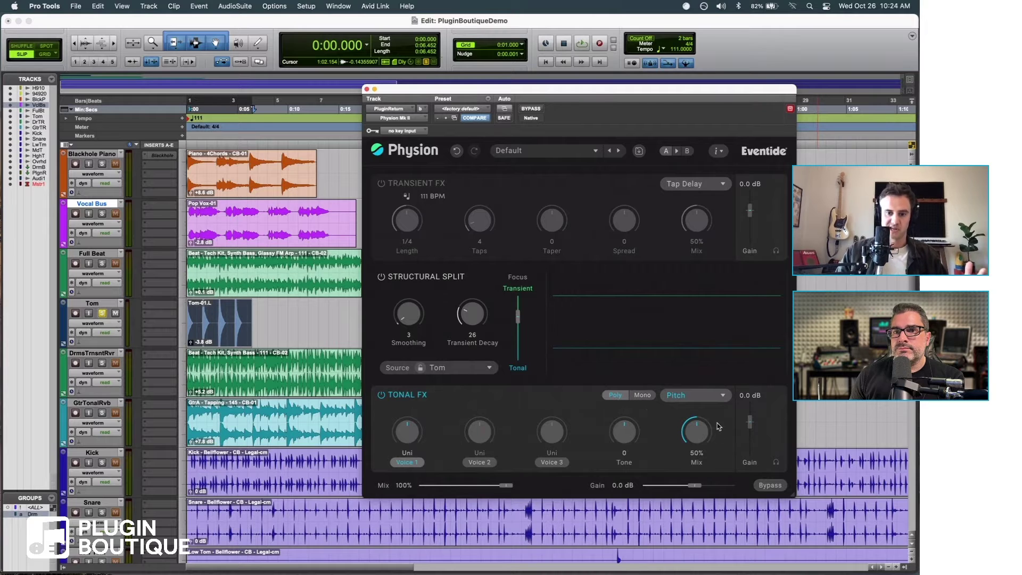
drag(697, 432, 698, 416)
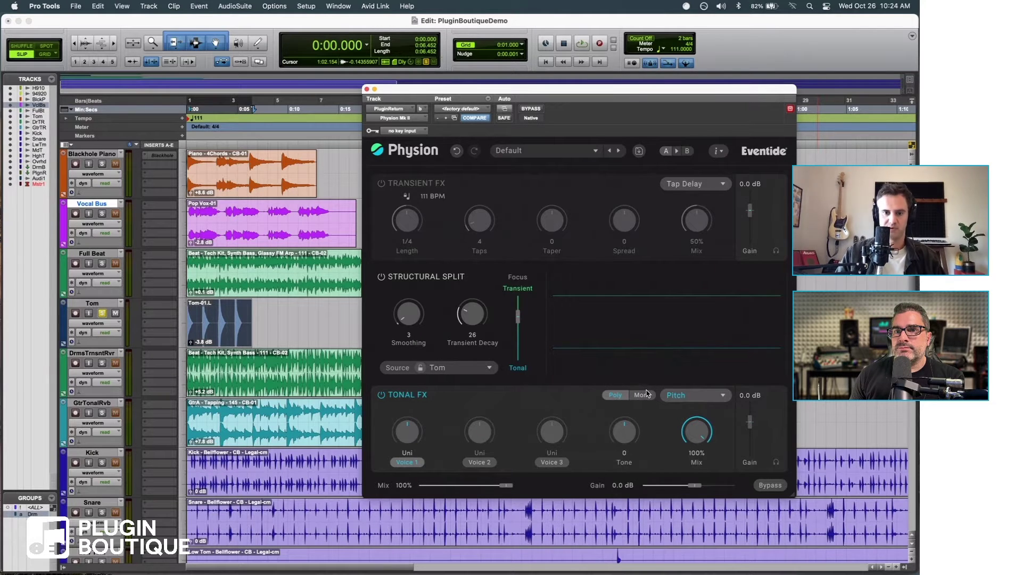
click(647, 393)
Step: Raise the pitch of Tonal FX Voice 1 to +m3 and play the tom clip
drag(633, 91, 646, 90)
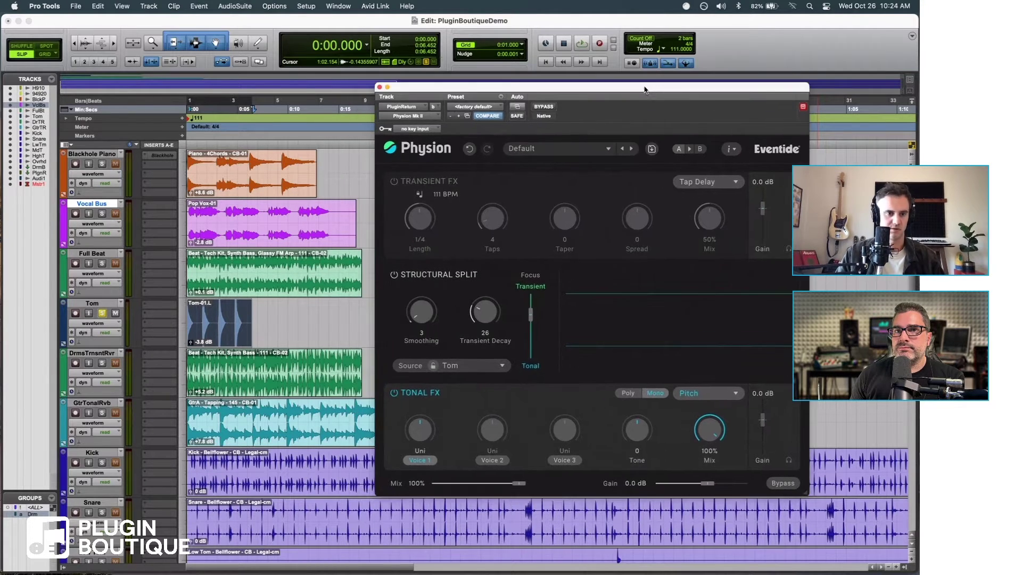
mouse_move(421, 433)
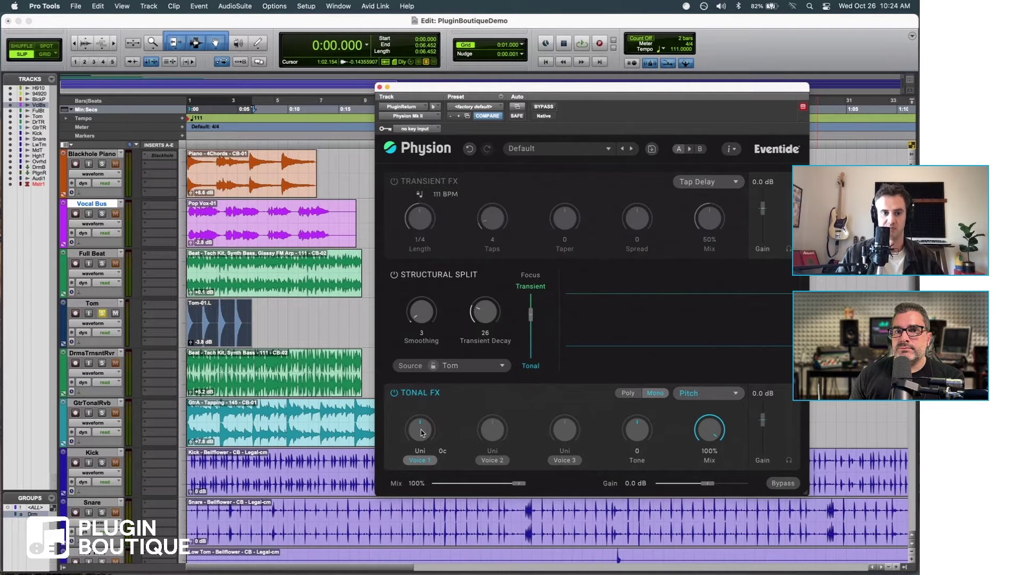
drag(422, 432, 437, 417)
key(space)
key(space)
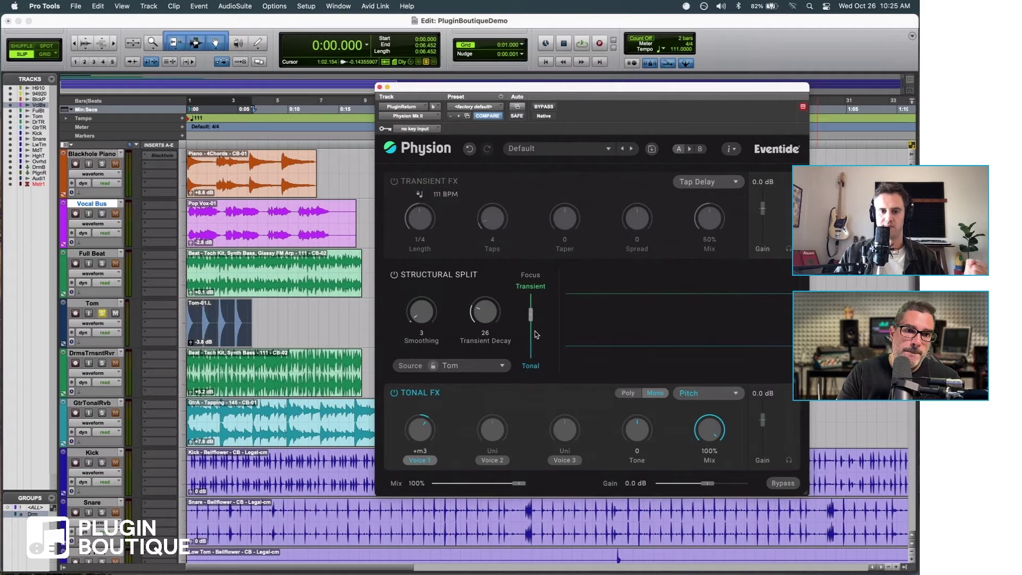
Step: Shift the Structural Split Focus all the way toward Tonal
drag(531, 323, 531, 328)
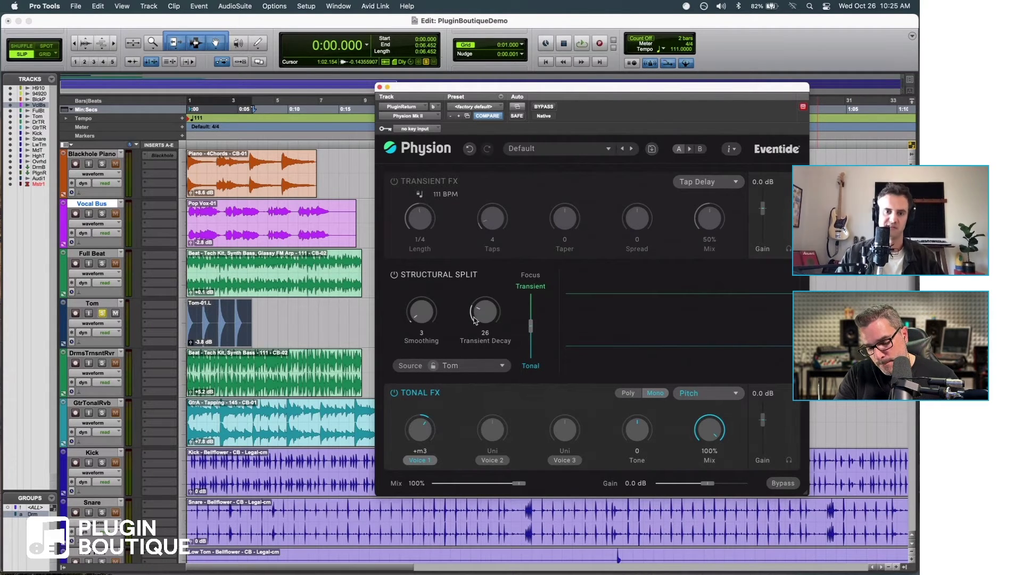
drag(526, 313, 536, 324)
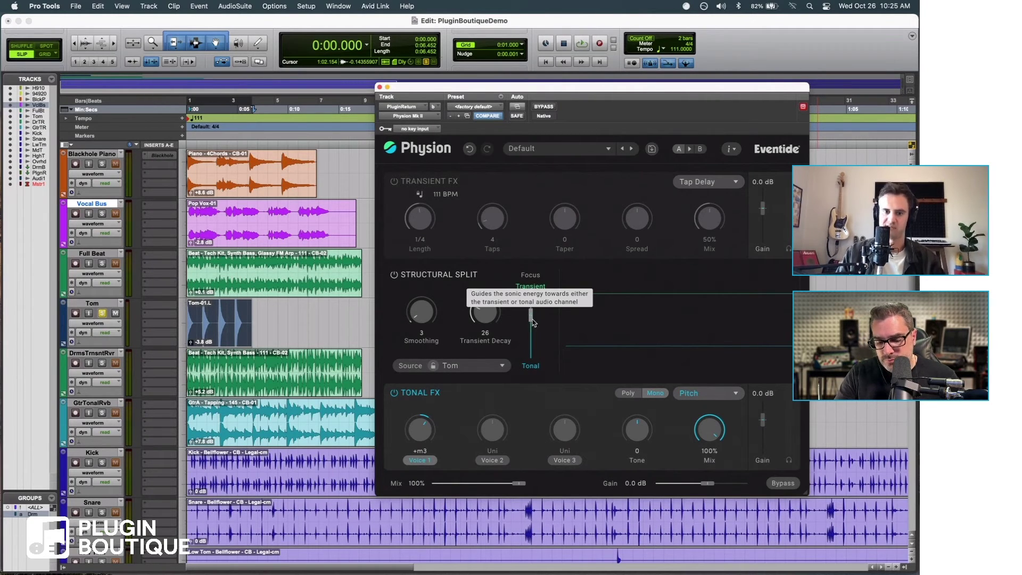
drag(534, 322, 534, 415)
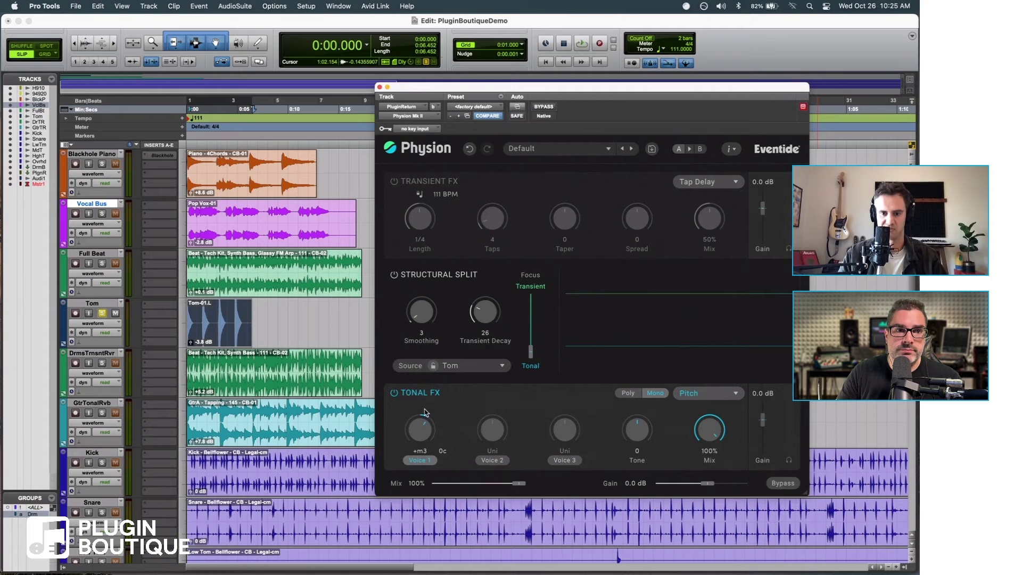
Step: Sweep Voice 1's pitch from +M7 down to −M7 while playing the tom clip
scroll(425, 418, up, 4)
key(space)
scroll(425, 422, up, 4)
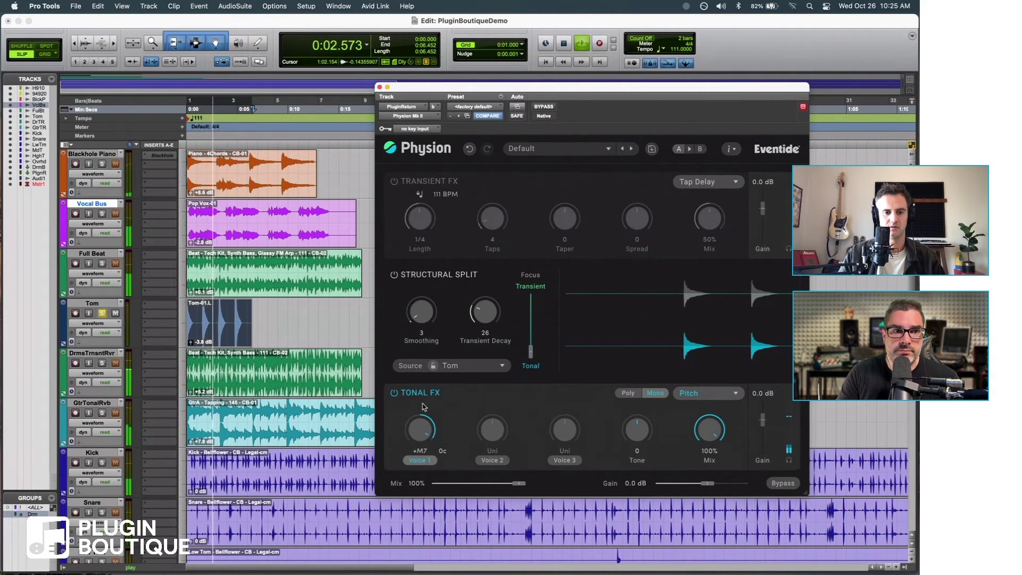
drag(424, 407, 446, 497)
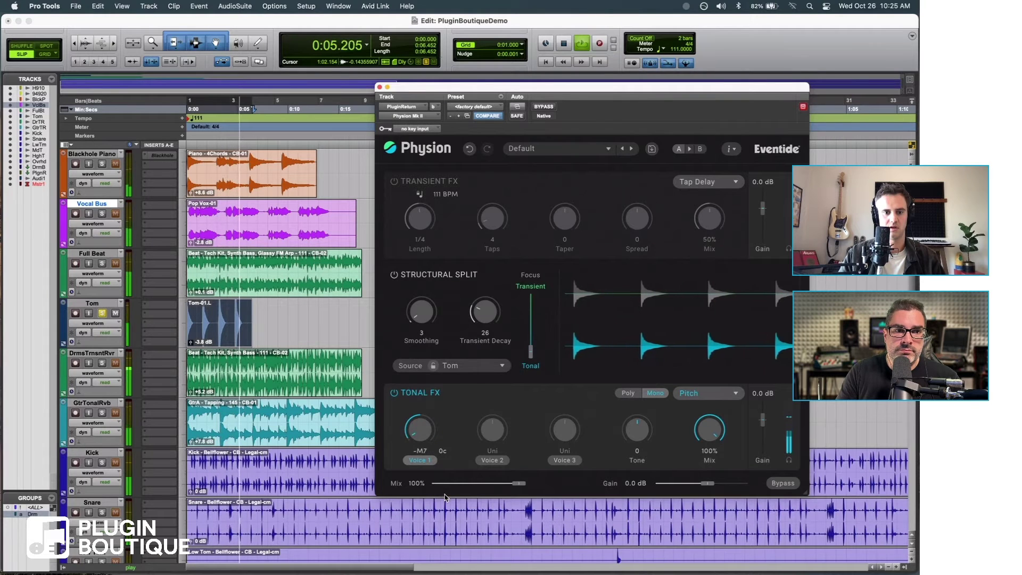
key(space)
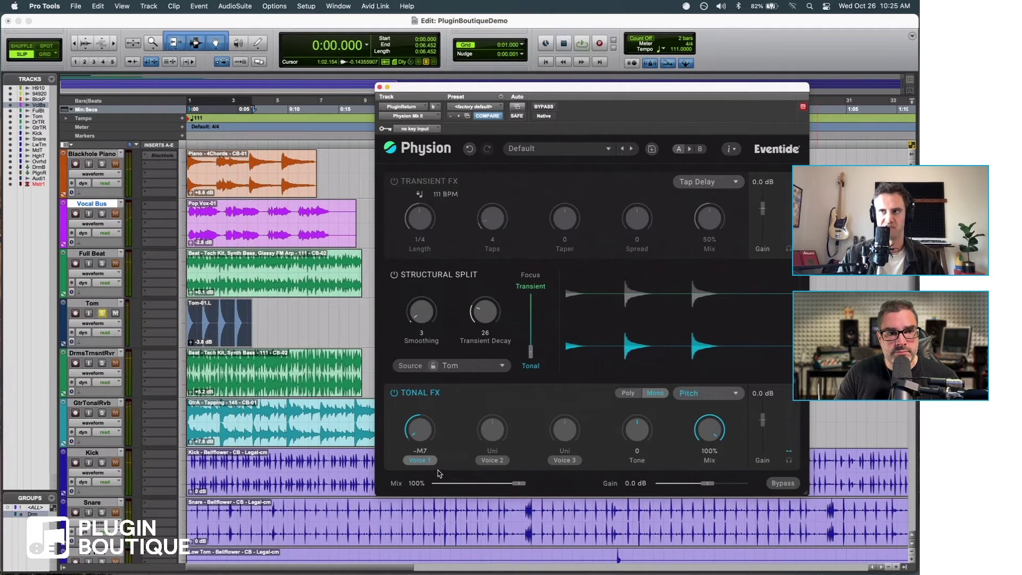
Step: Return Focus to slightly toward Transient, then sweep Voice 1's pitch from unison down to −M6 during playback
double_click(417, 432)
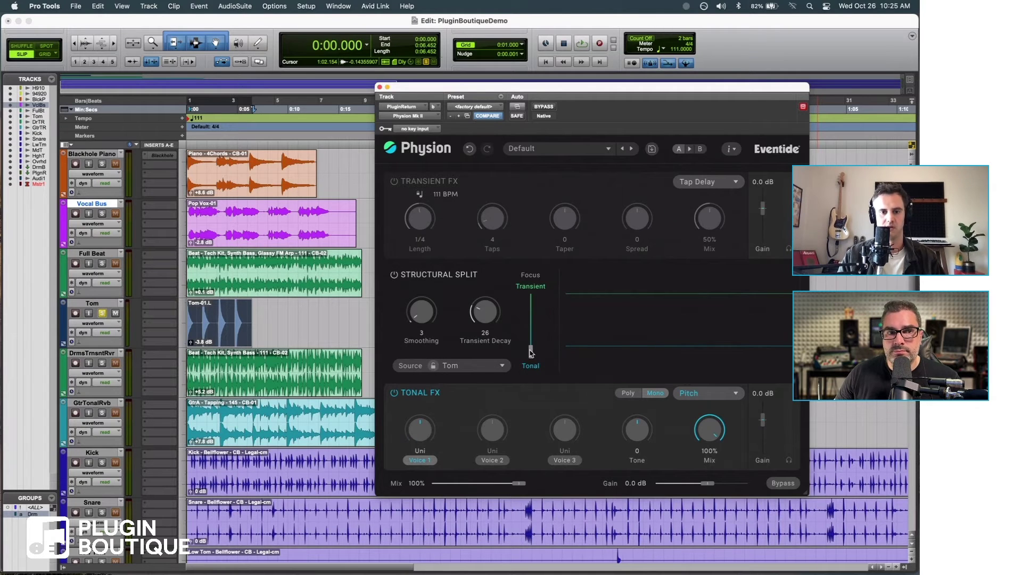
drag(531, 353, 531, 317)
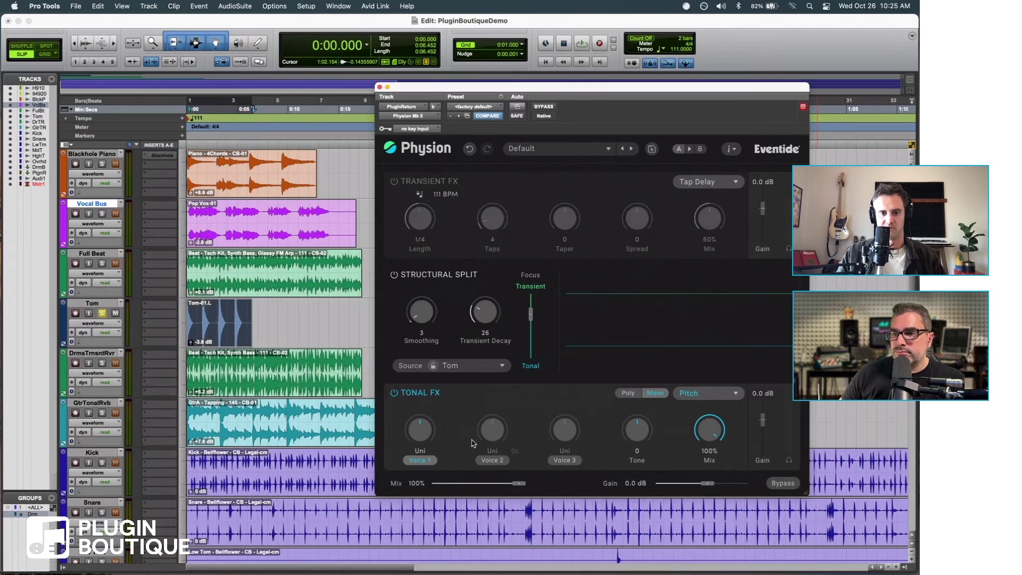
key(space)
drag(420, 426, 418, 397)
drag(420, 423, 434, 477)
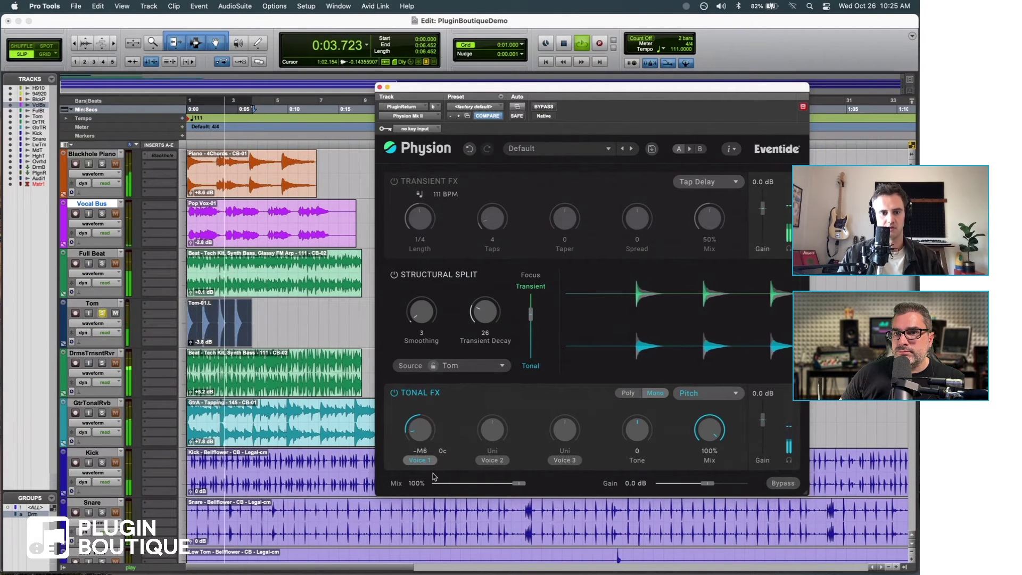
key(space)
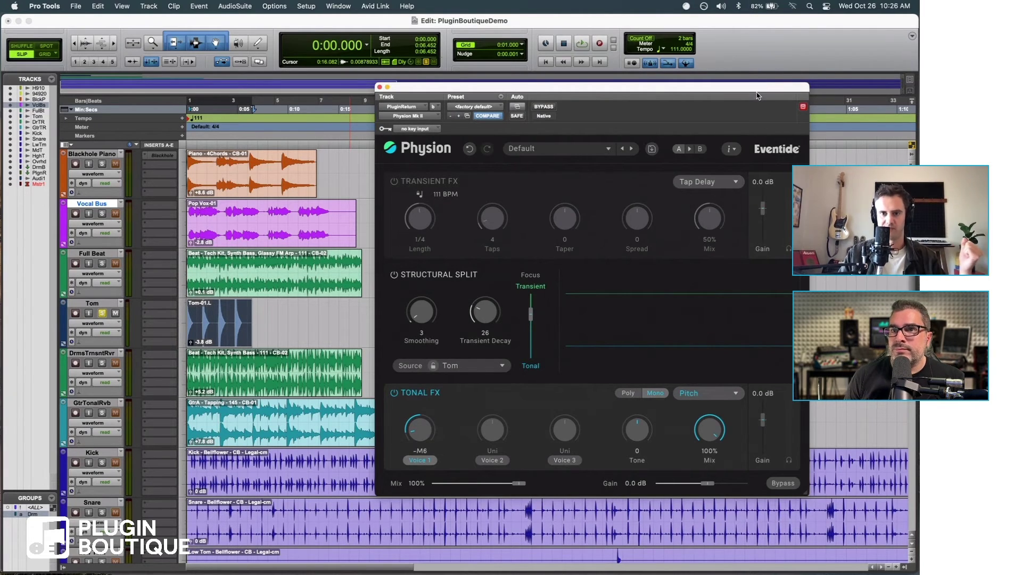
Step: Reset Voice 1's pitch to unison
drag(756, 94, 751, 93)
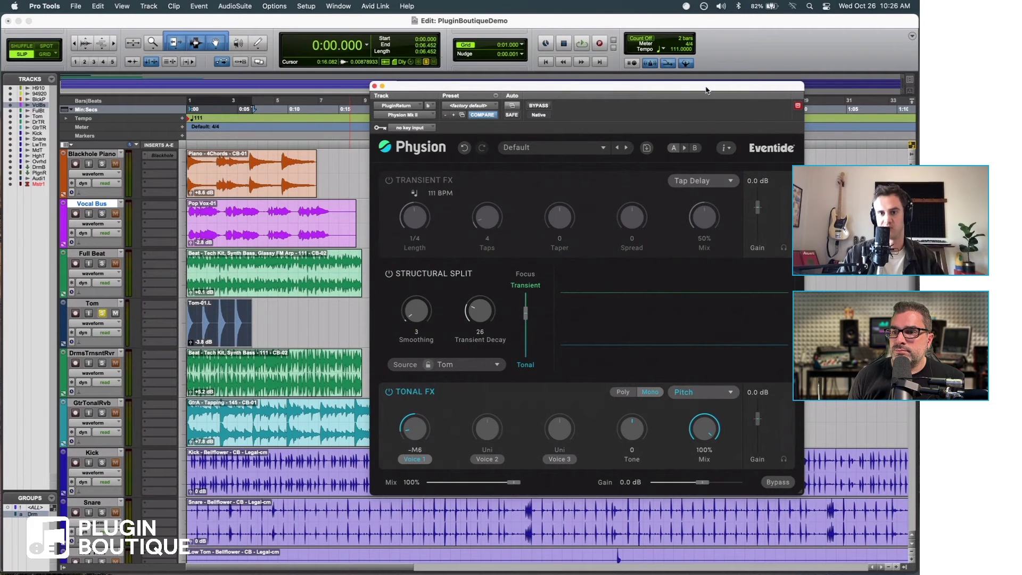
drag(709, 108, 700, 97)
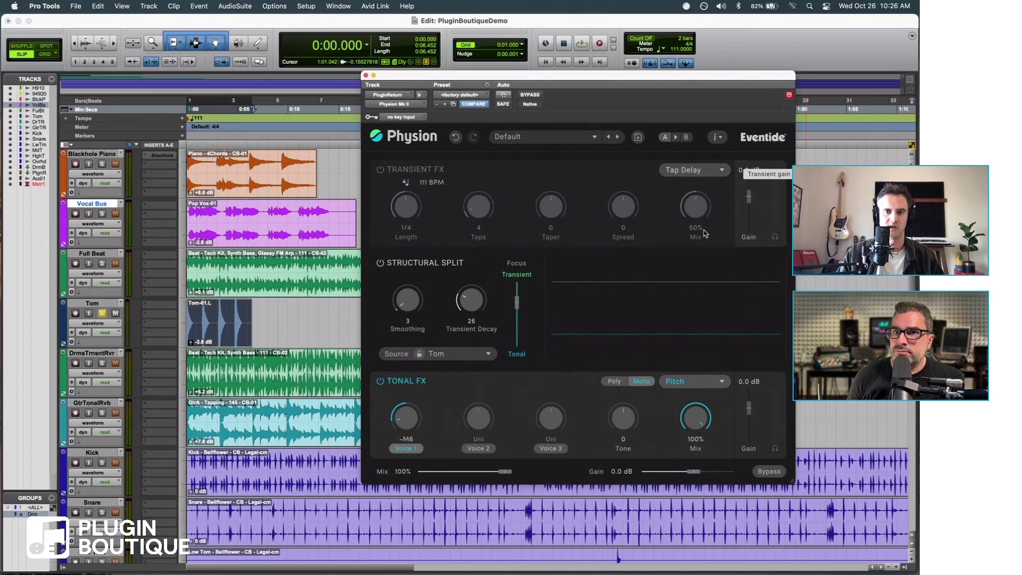
double_click(405, 420)
Step: Play the tom clip with transient gain at 4.1 dB, tonal gain at −13.4 dB and global gain at 3.6 dB
drag(748, 197, 748, 190)
drag(750, 418, 752, 423)
key(space)
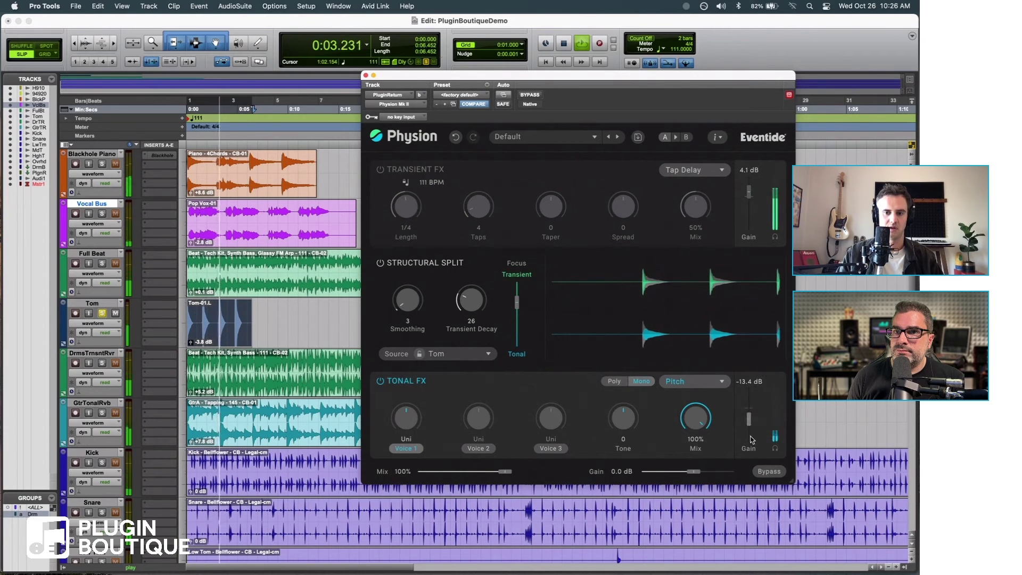
drag(690, 476, 696, 476)
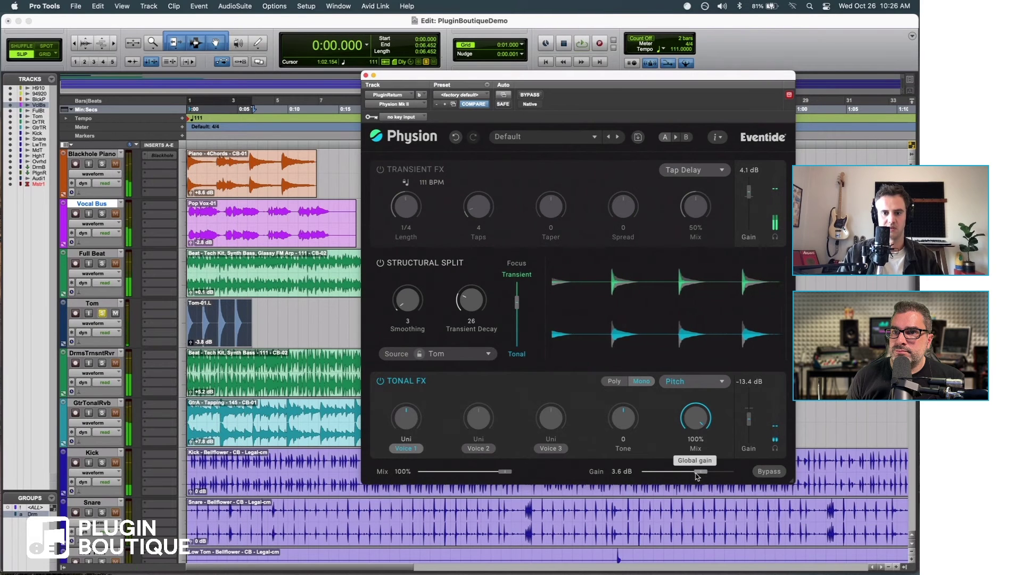
Step: Set transient gain to −18.1 dB, tonal gain to 4.7 dB and global gain to 1.9 dB, and audition the tom clip
alt+click(695, 473)
drag(749, 191, 751, 214)
key(space)
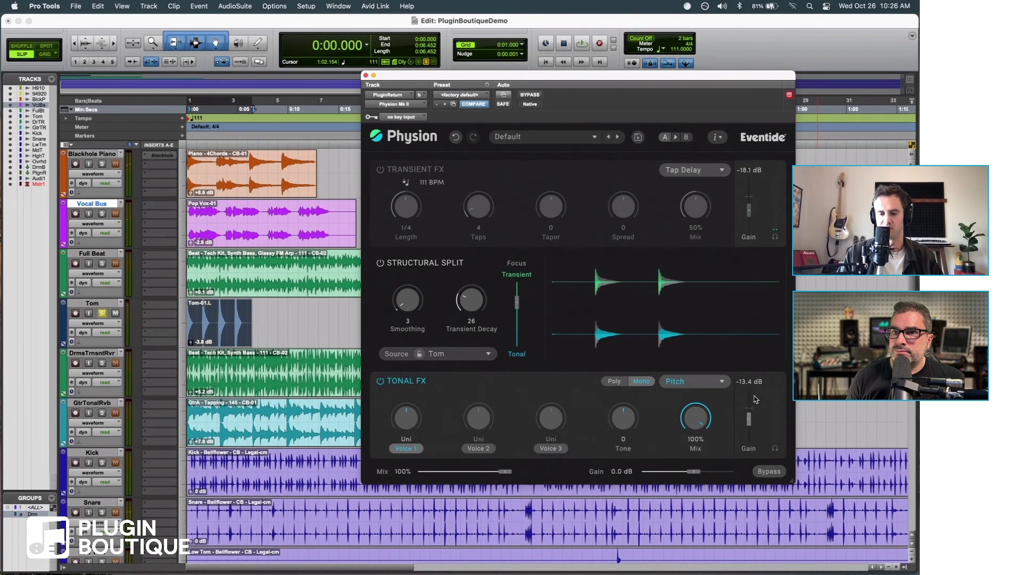
drag(749, 419, 746, 406)
key(space)
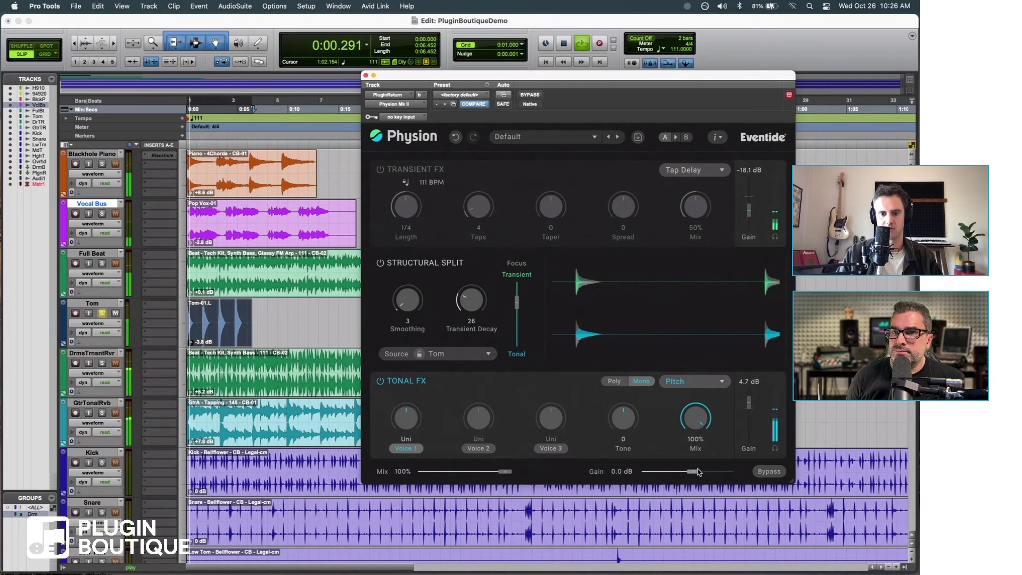
drag(697, 474, 701, 476)
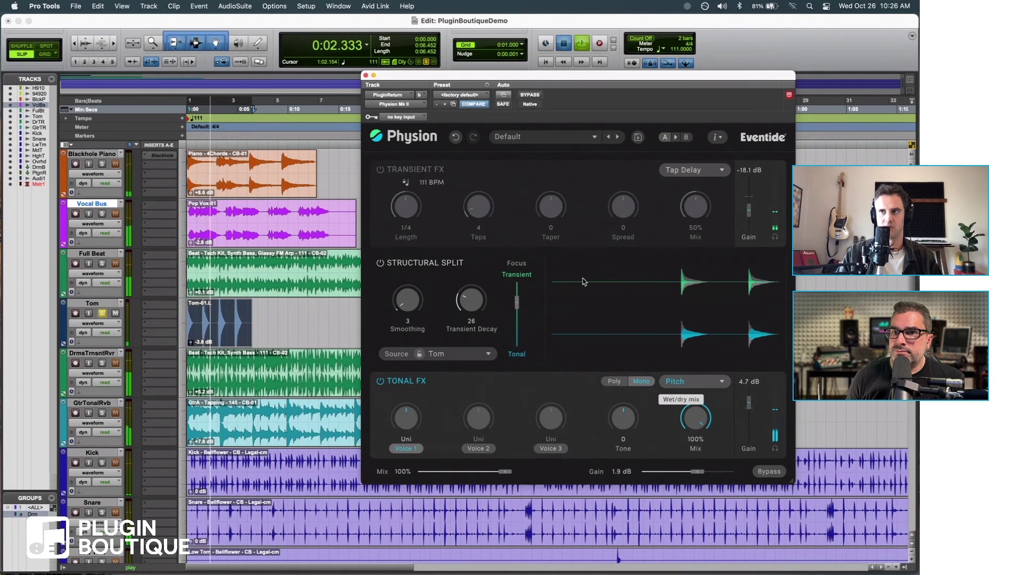
key(space)
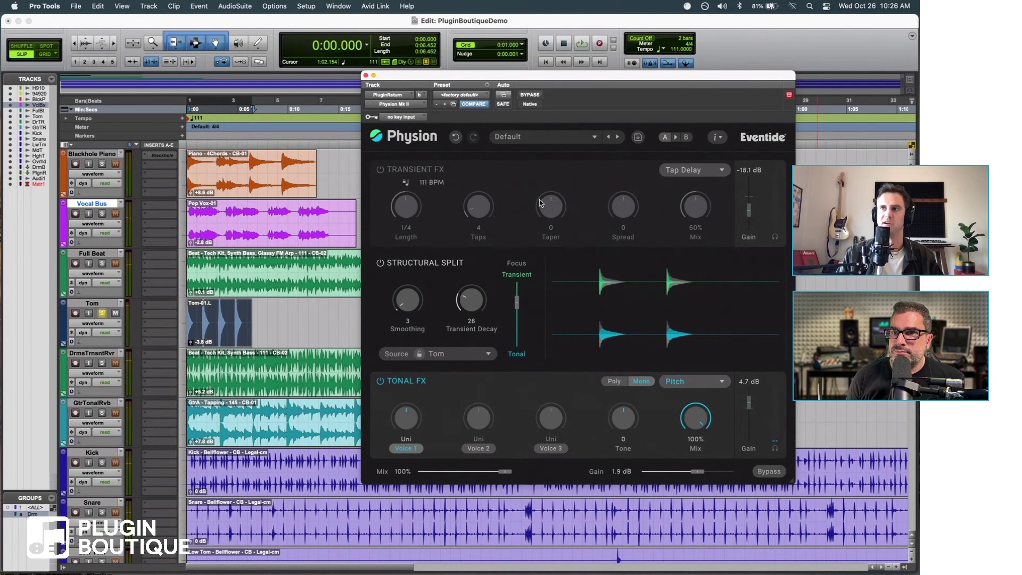